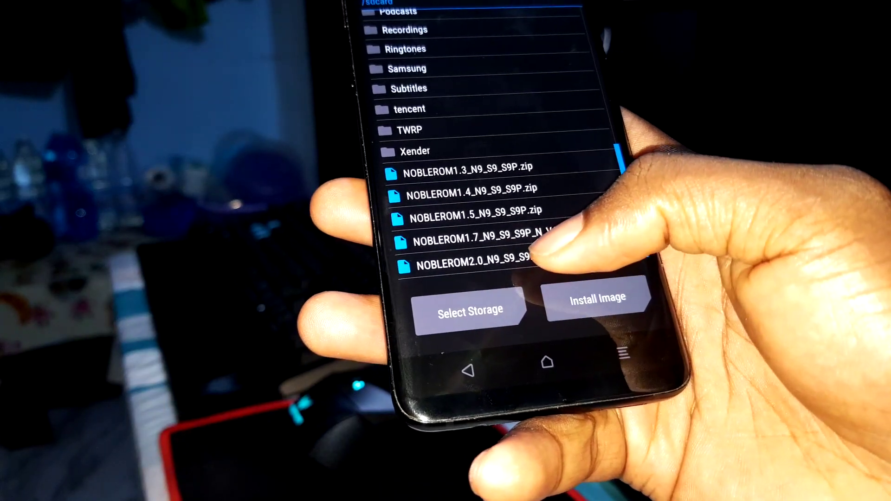
# - Flash NOBLEROM2.0_N9_S9_S9P.zip from the TWRP Install list to launch the Aroma installer
pyautogui.click(529, 259)
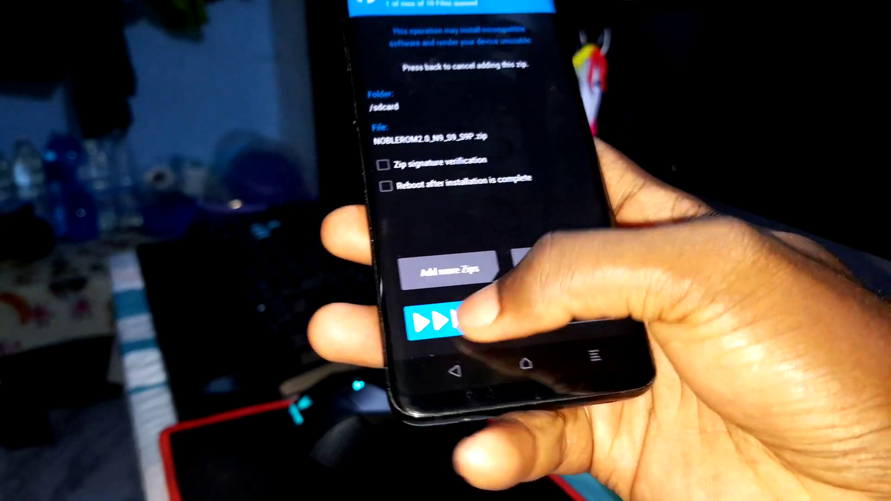
pyautogui.moveTo(431, 320); pyautogui.dragTo(605, 320)
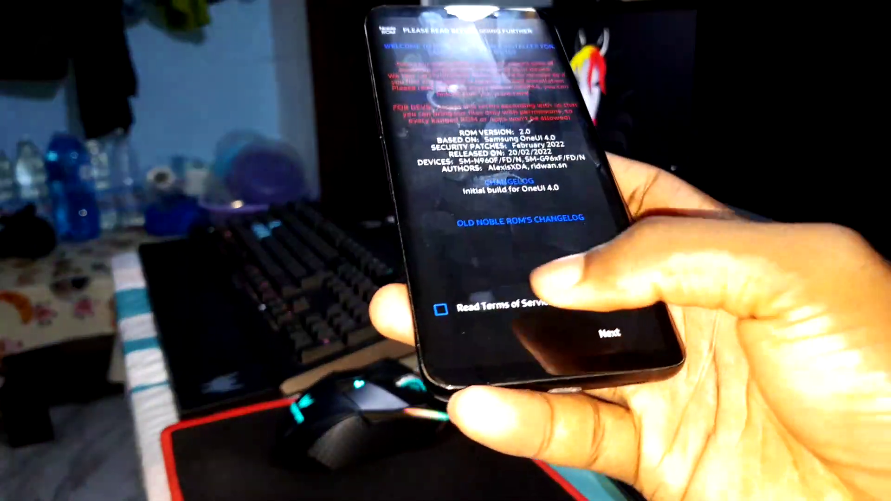
# - Agree to the Terms of Service and keep the clean flash option to reach the CSC list
pyautogui.click(418, 301)
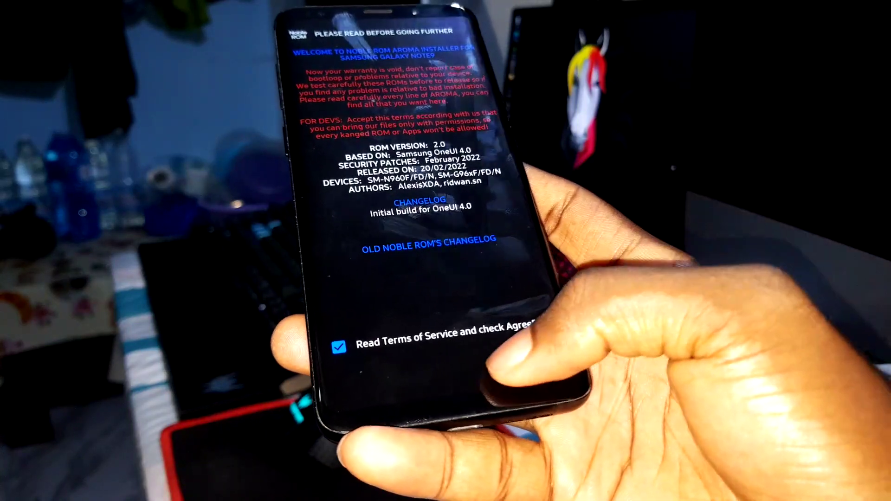
pyautogui.click(520, 356)
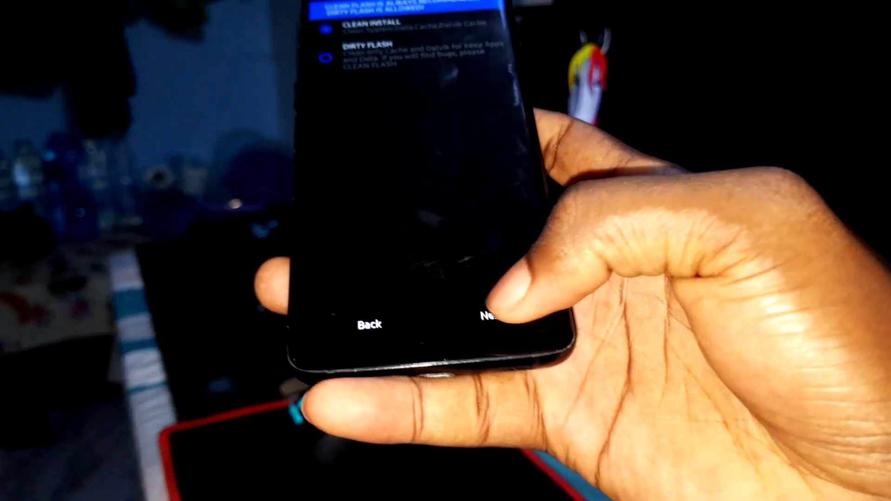
pyautogui.click(533, 327)
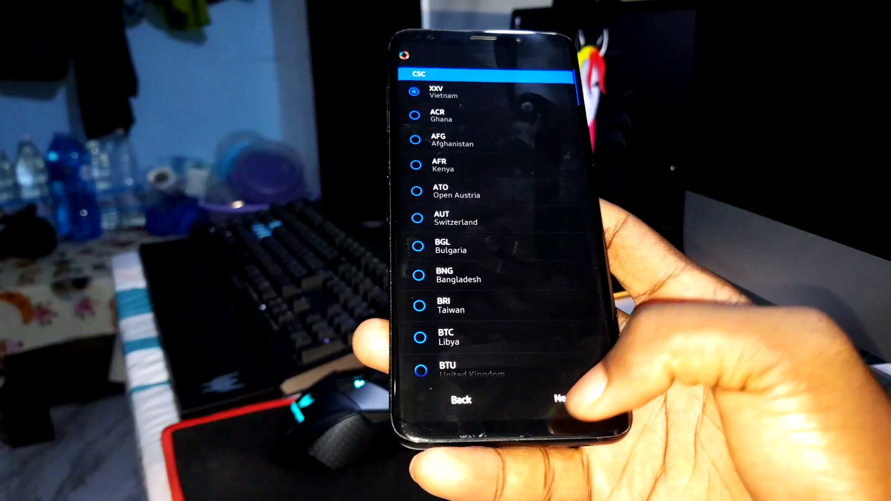
# - Keep the preselected Vietnam CSC and select No Debloat to reach Build Prop Tweaks
pyautogui.click(553, 404)
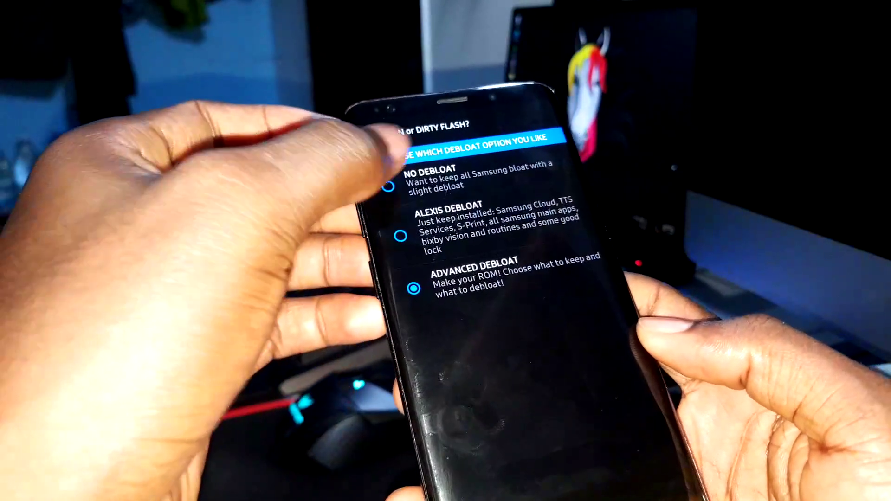
pyautogui.click(387, 187)
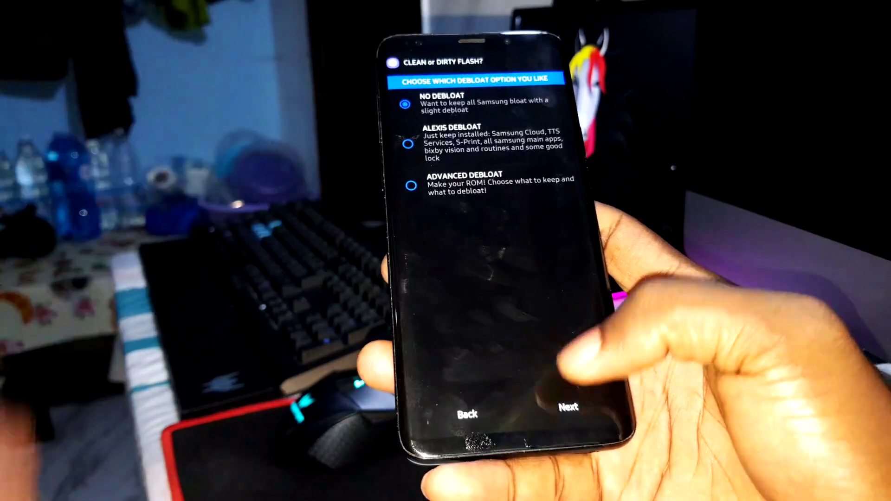
pyautogui.click(560, 411)
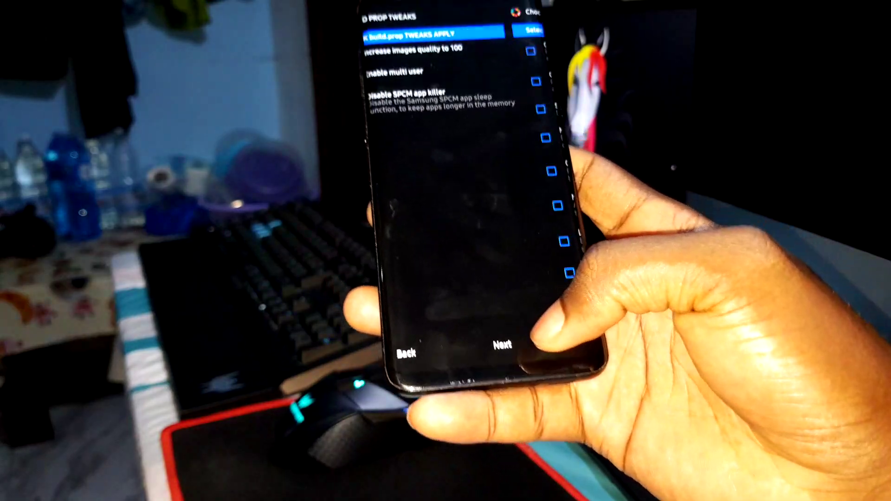
# - Skip build.prop tweaks and tick Call blocking and Call Recorder, leaving Camera during call off
pyautogui.click(537, 368)
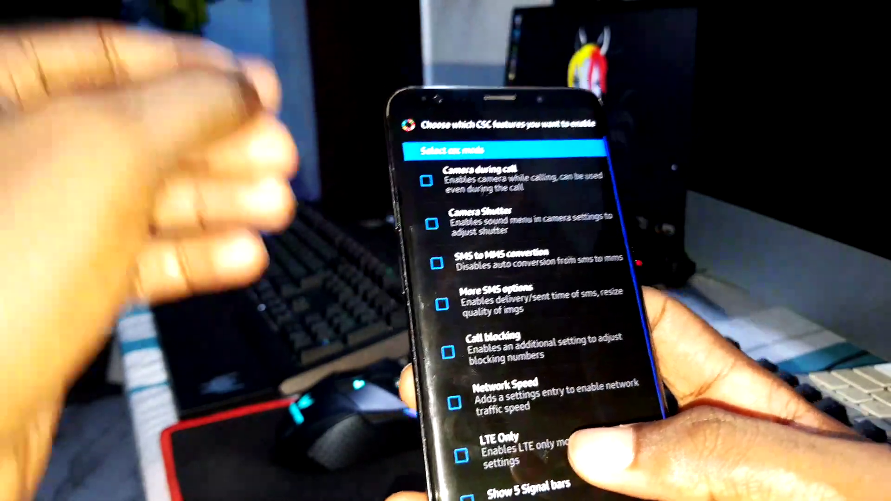
pyautogui.click(441, 182)
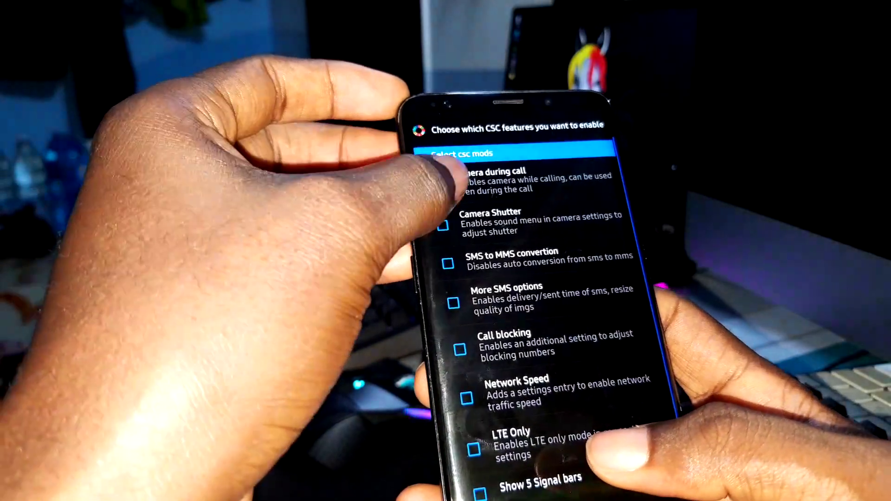
pyautogui.click(441, 180)
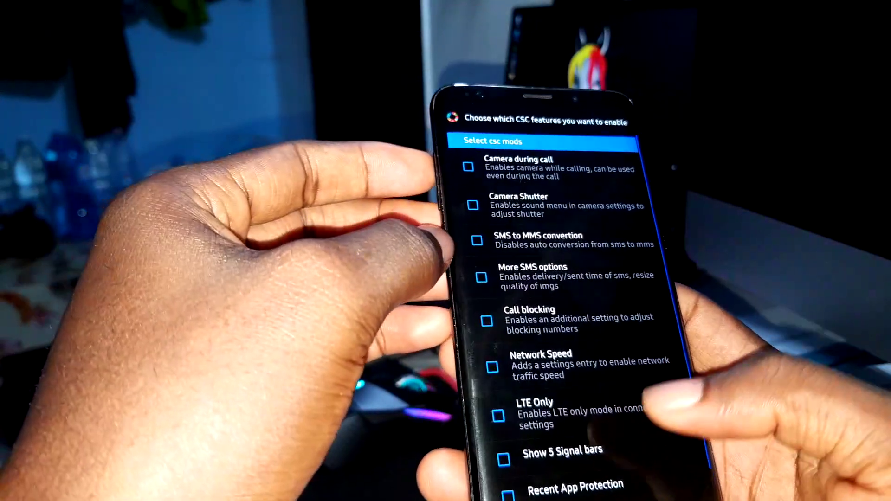
pyautogui.scroll(-2, 487, 279)
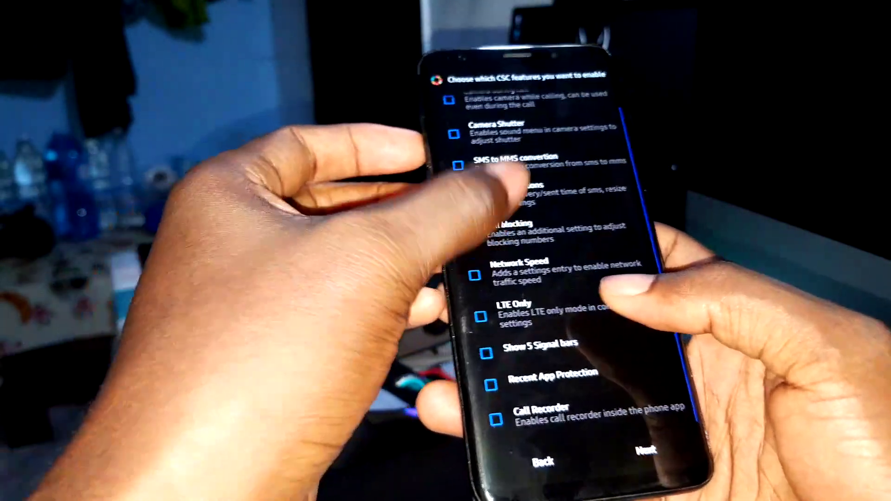
pyautogui.click(466, 233)
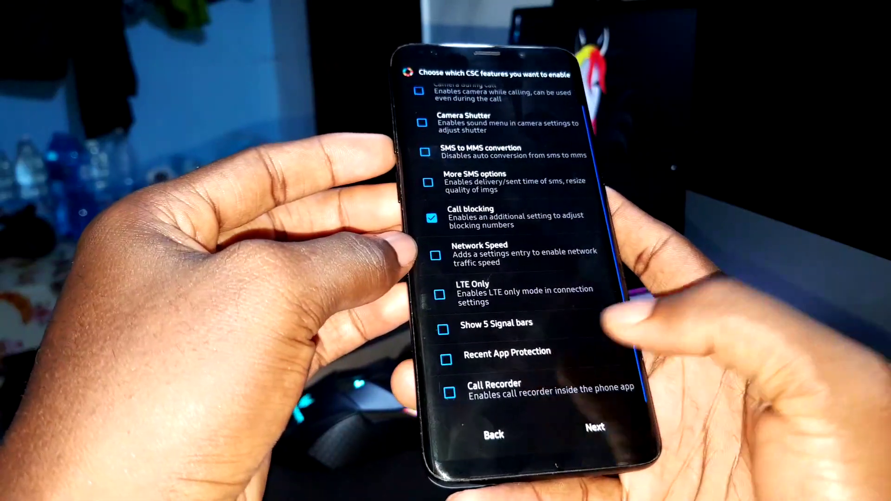
pyautogui.click(481, 393)
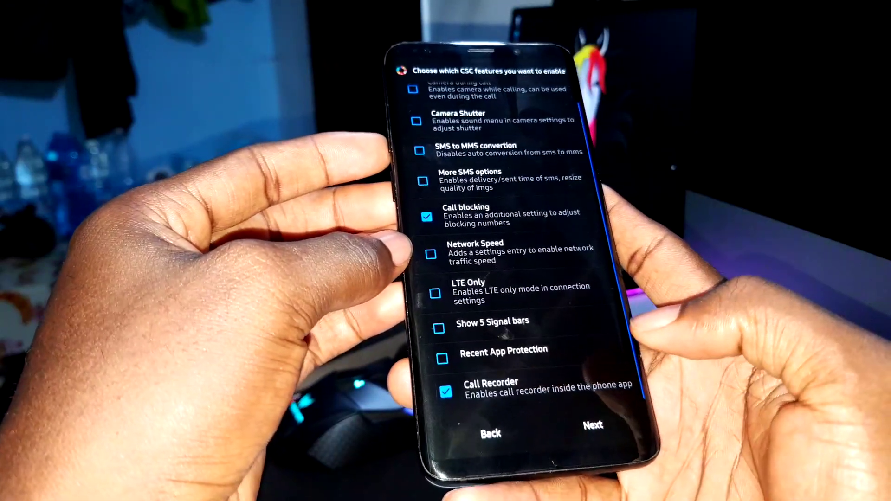
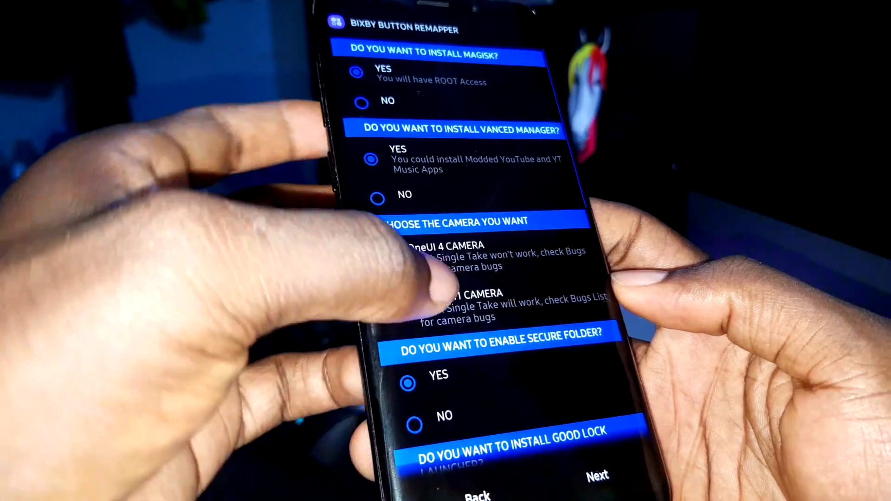
# - Keep OneUI 4 Camera as the camera choice and select the Noble boot animation
pyautogui.click(407, 254)
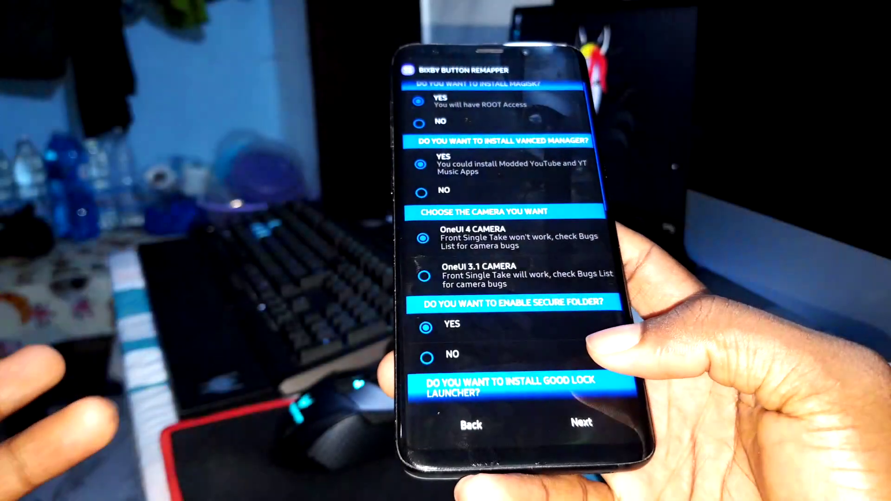
pyautogui.click(422, 276)
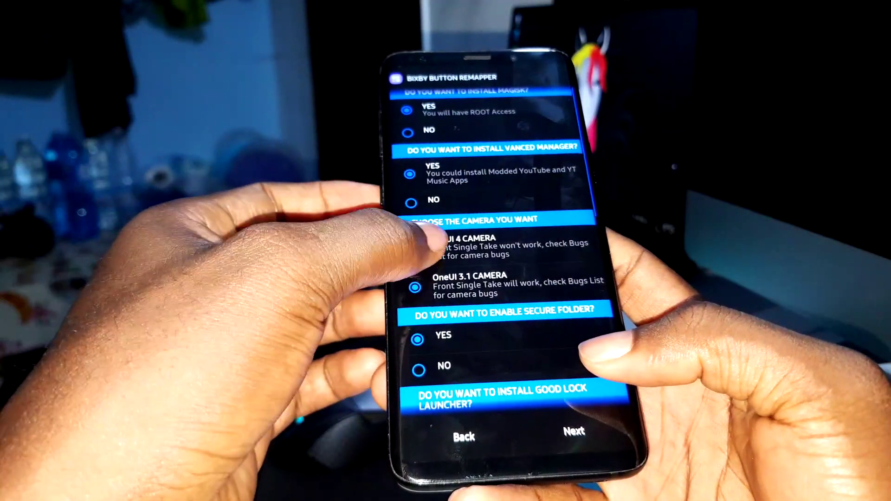
pyautogui.click(413, 251)
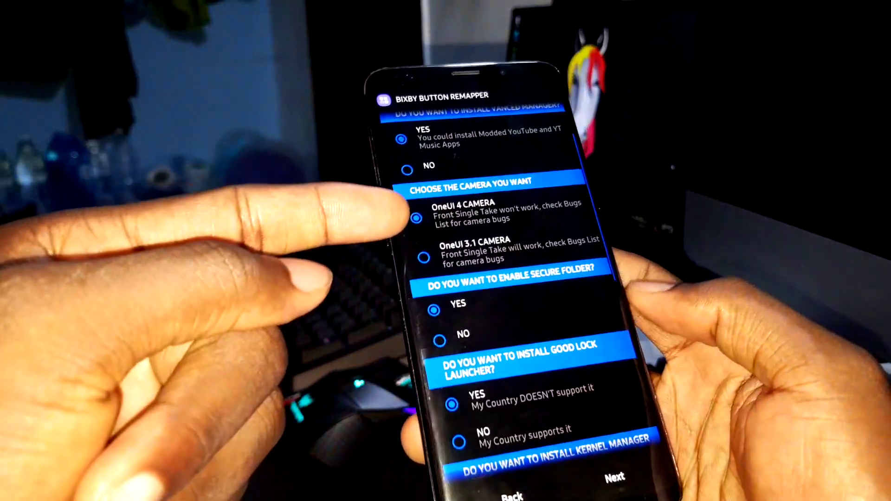
pyautogui.scroll(-5, 536, 292)
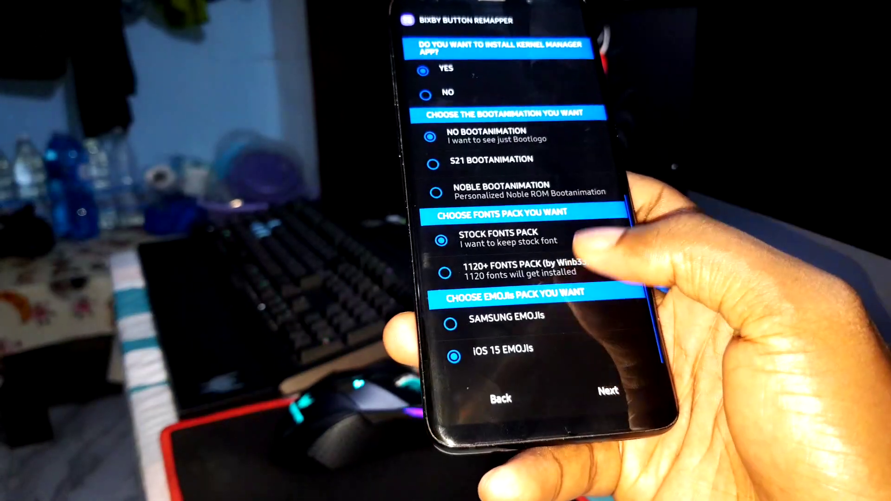
pyautogui.scroll(2, 508, 209)
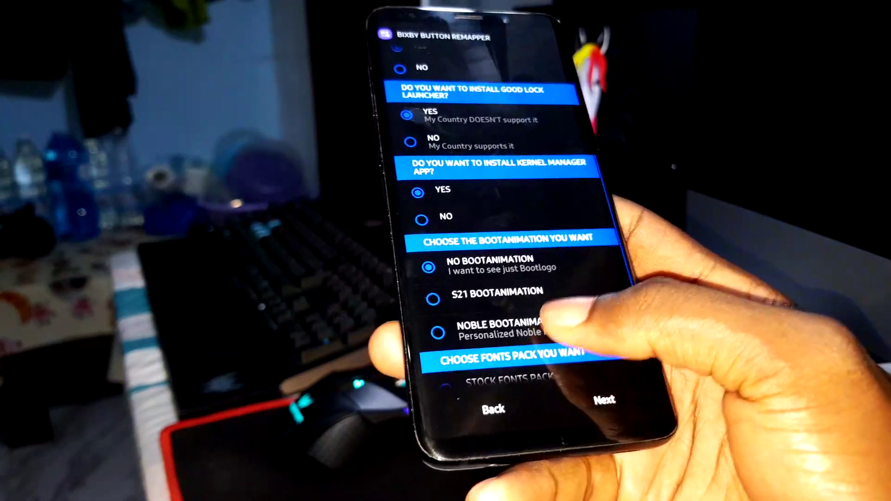
pyautogui.click(550, 323)
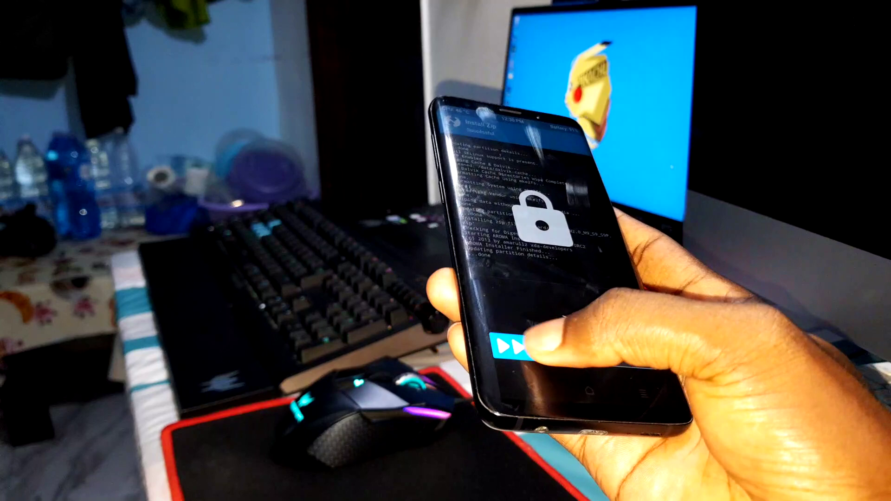
# - Unlock TWRP with the slider once the Noble ROM installation completes
pyautogui.moveTo(508, 344); pyautogui.dragTo(592, 353)
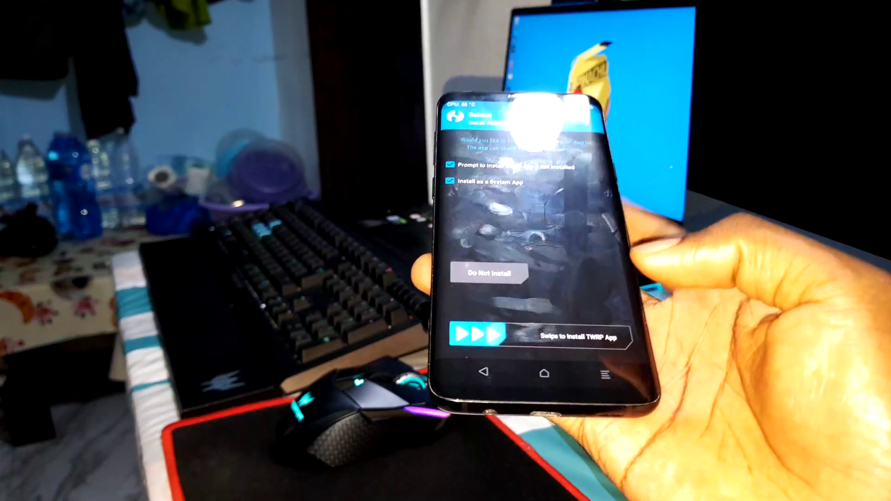